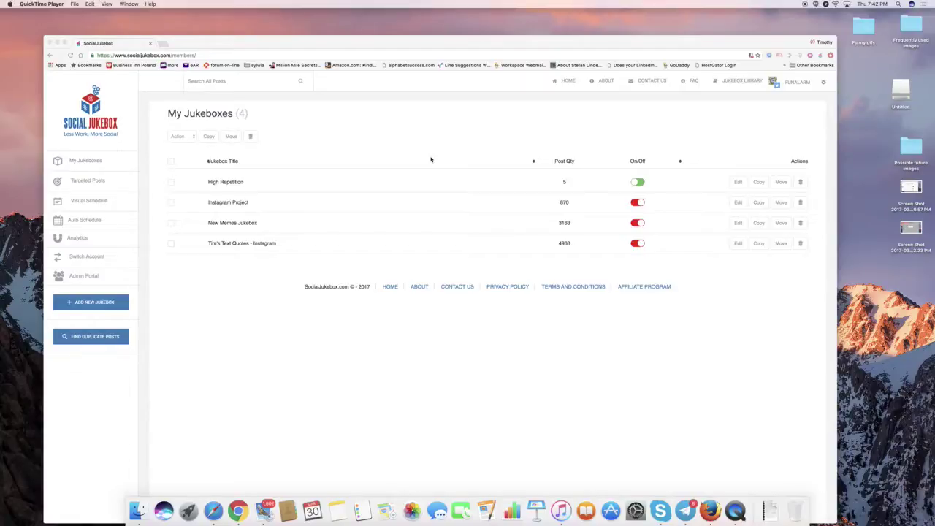
Open the High Repetition jukebox from My Jukeboxes to view its five unposted posts.
left_click(265, 184)
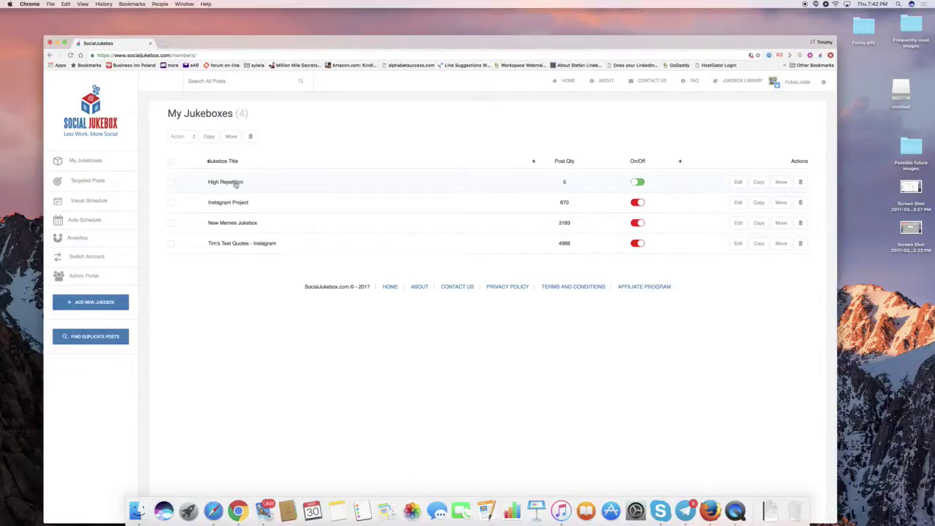
left_click(235, 183)
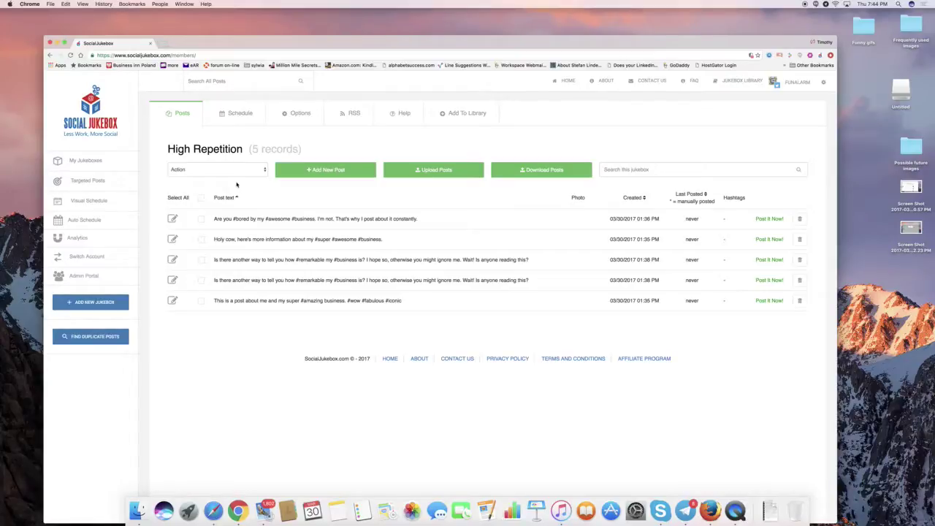
Scan the weekly Visual Schedule grid of High Repetition posts, then return to My Jukeboxes.
left_click(82, 204)
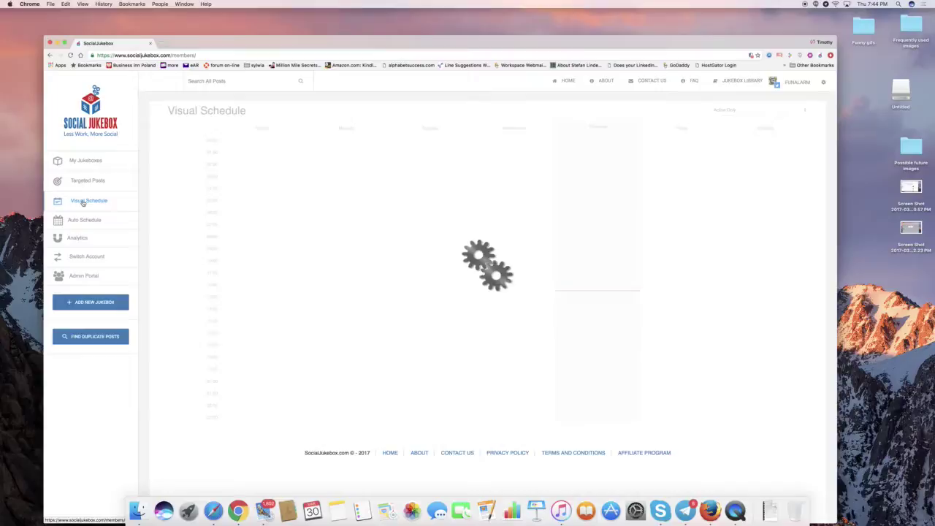
scroll(264, 249, "down", 3)
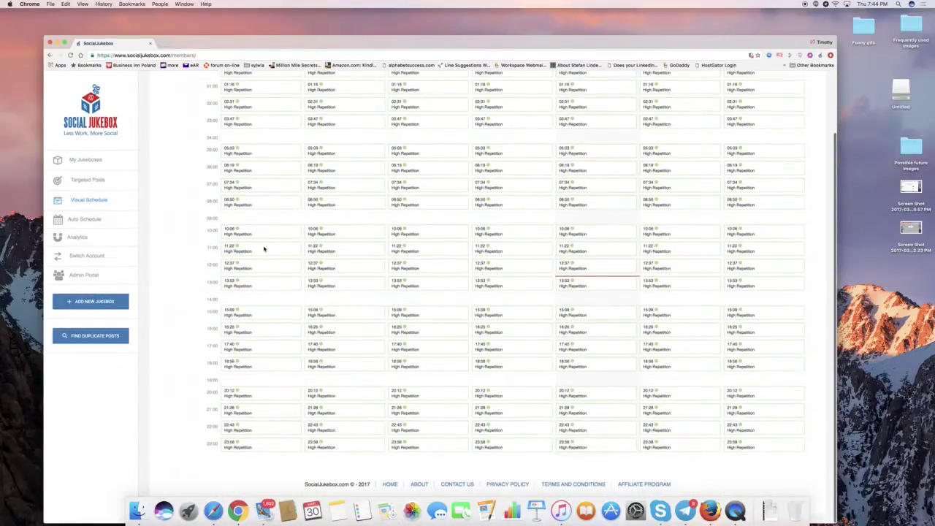
scroll(264, 249, "up", 2)
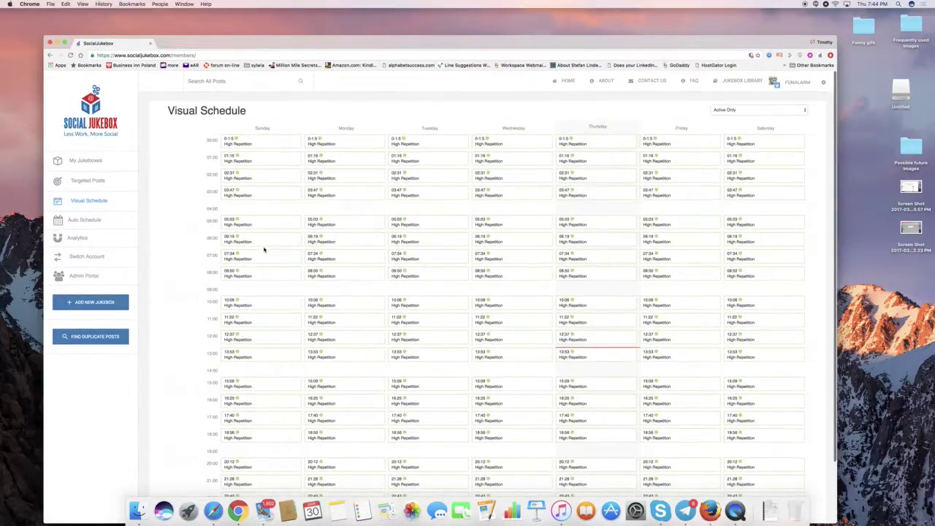
scroll(264, 249, "down", 2)
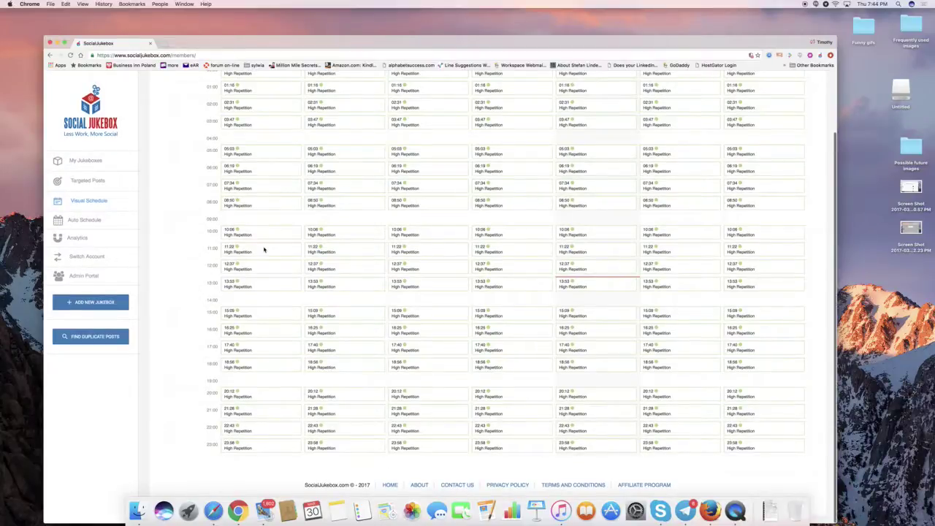
scroll(264, 249, "up", 3)
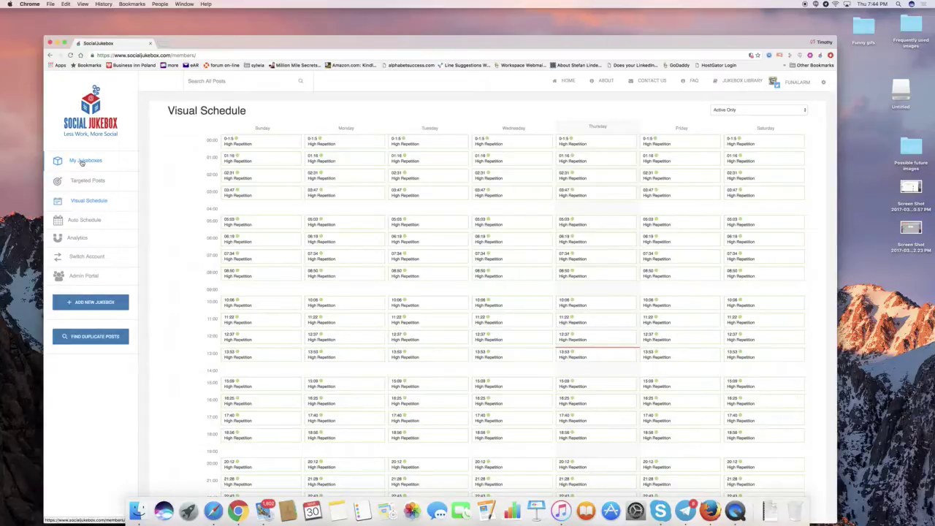
left_click(82, 161)
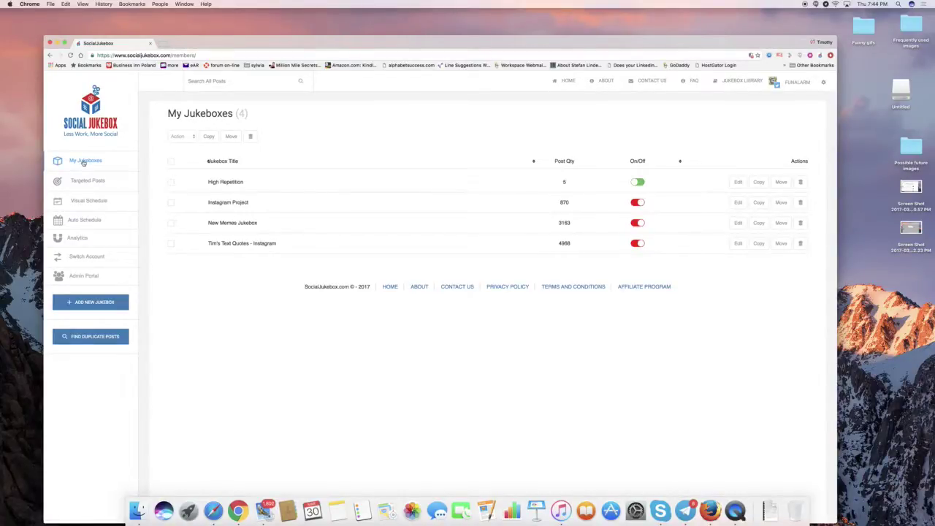
Set New Memes Jukebox's Options to 'Jukebox Is ON' and save the changes.
left_click(273, 225)
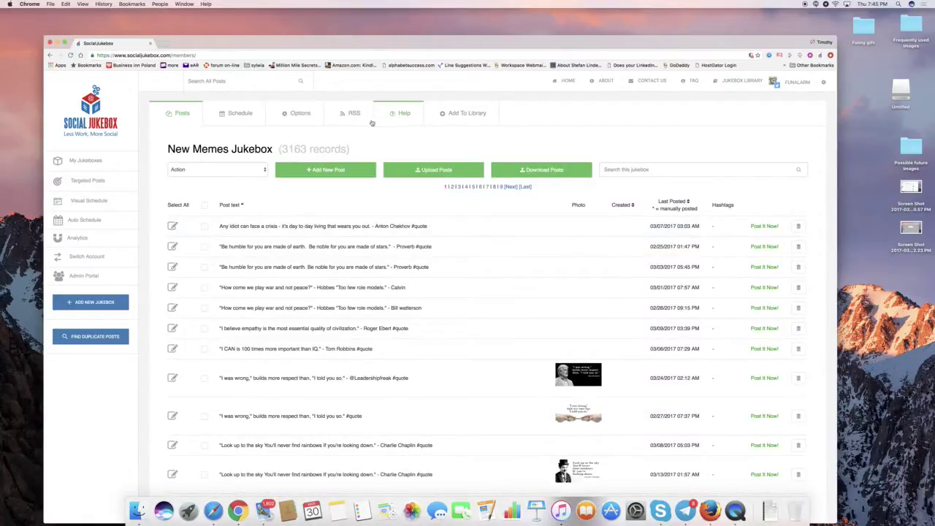
left_click(298, 114)
left_click(241, 206)
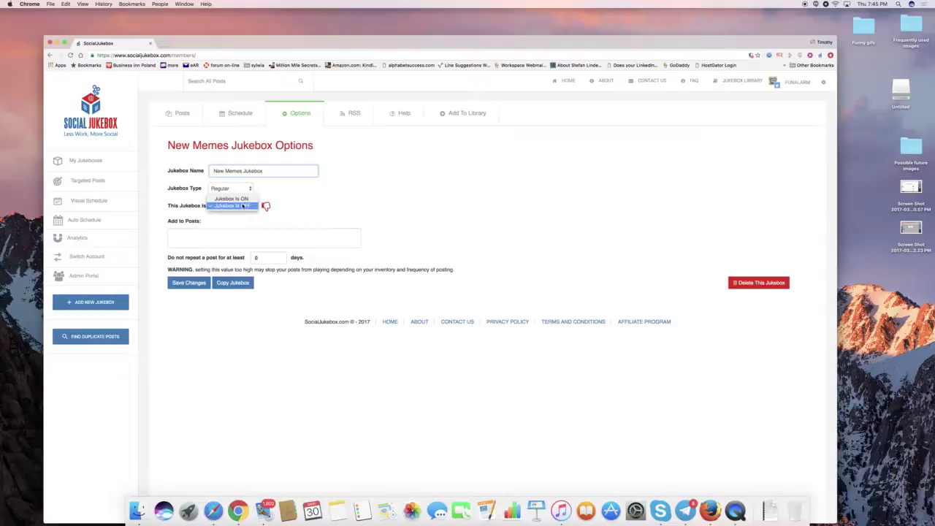
left_click(240, 200)
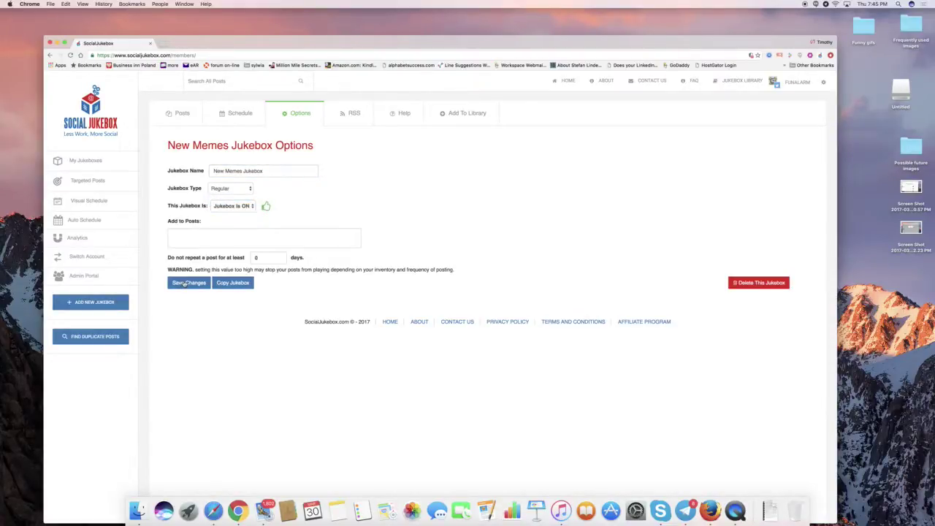
left_click(184, 284)
Filter the Visual Schedule to High Repetition, then switch the filter to New Memes Jukebox.
left_click(84, 204)
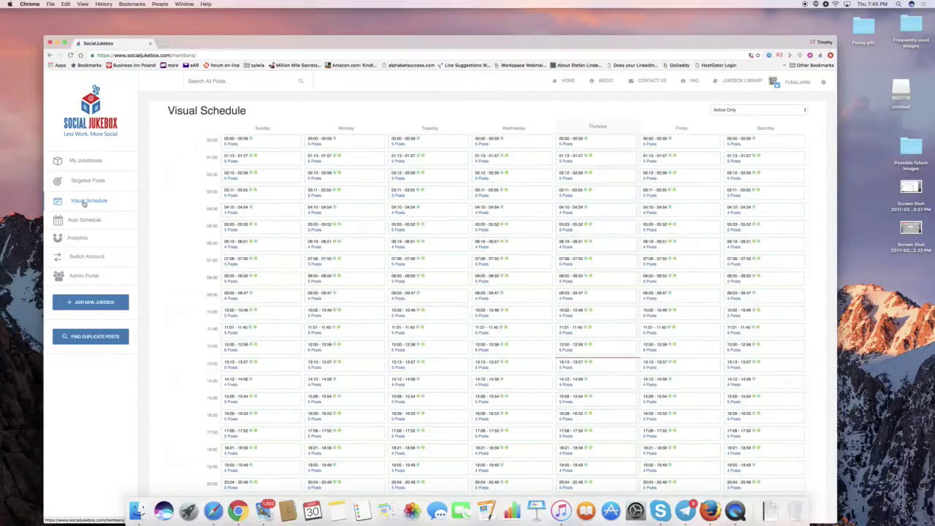
left_click(747, 113)
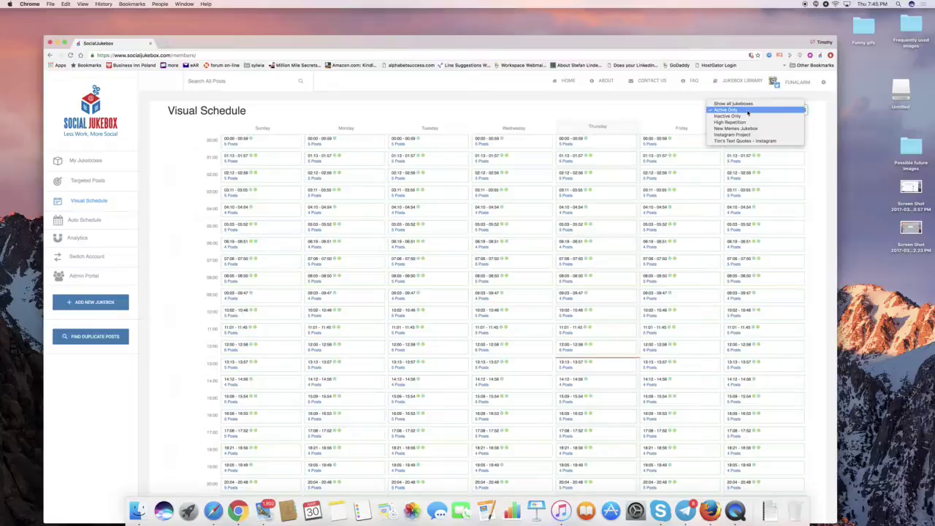
left_click(744, 123)
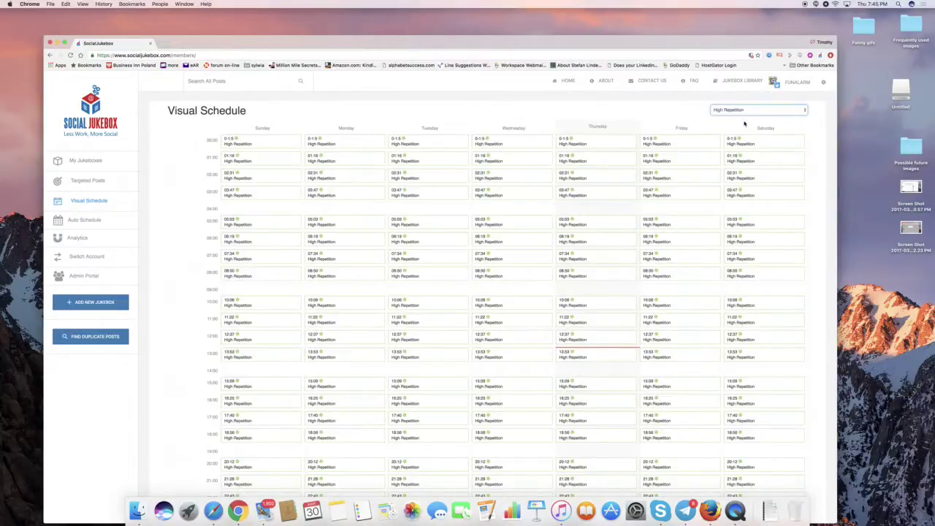
left_click(738, 111)
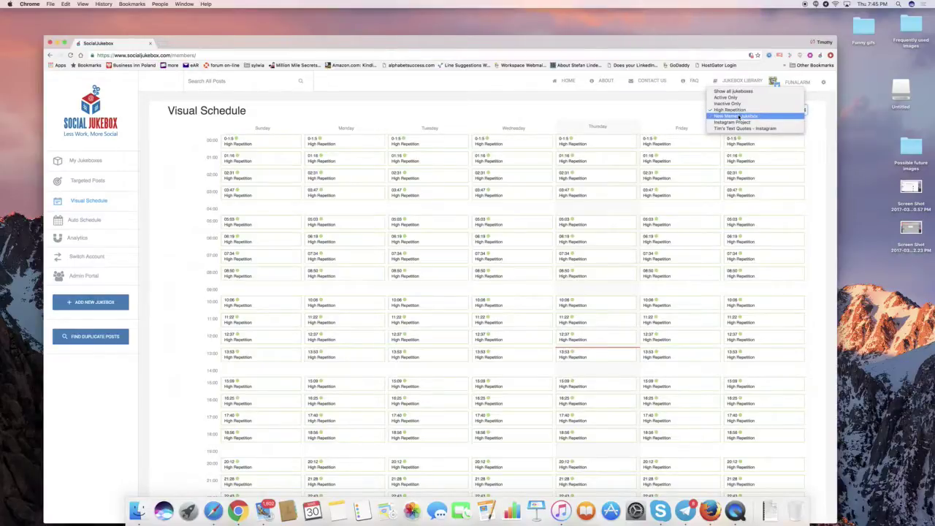
left_click(739, 116)
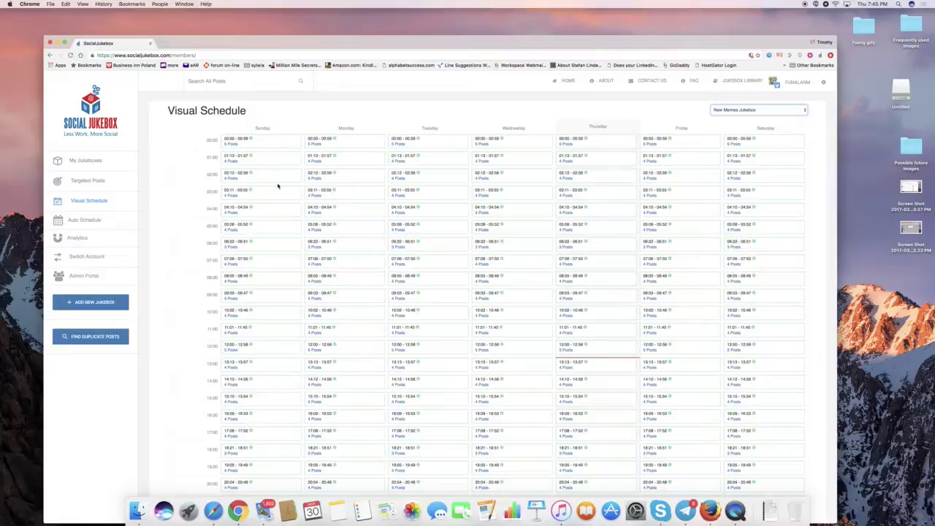
Give High Repetition a Schedule All On schedule with a 3-hour interval and save it.
left_click(91, 162)
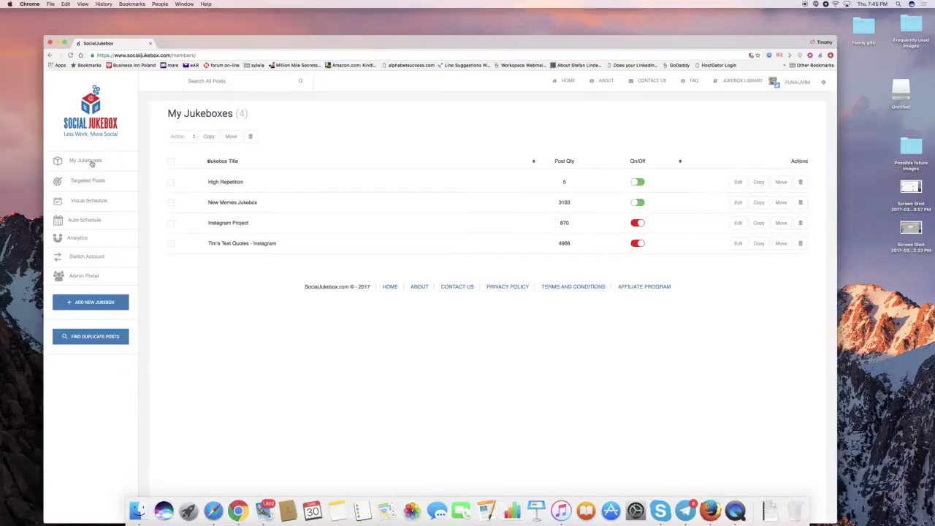
left_click(228, 182)
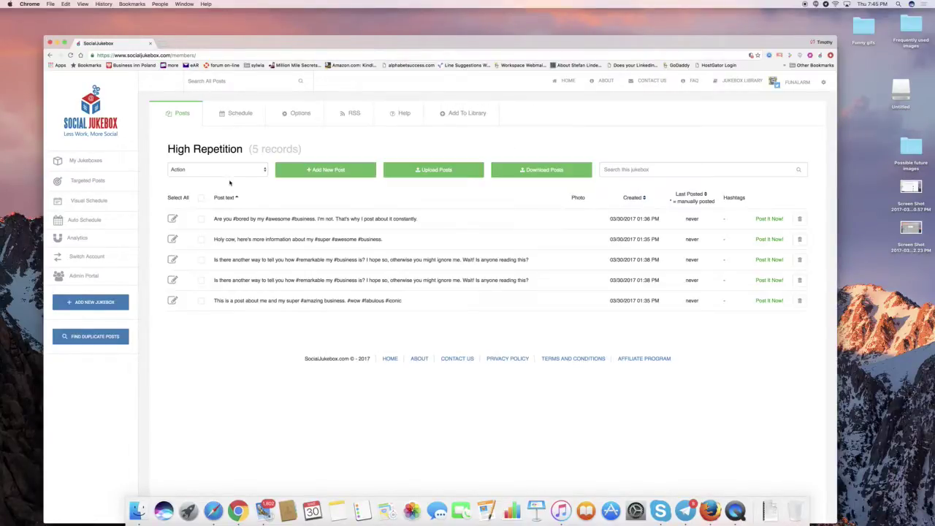
left_click(243, 116)
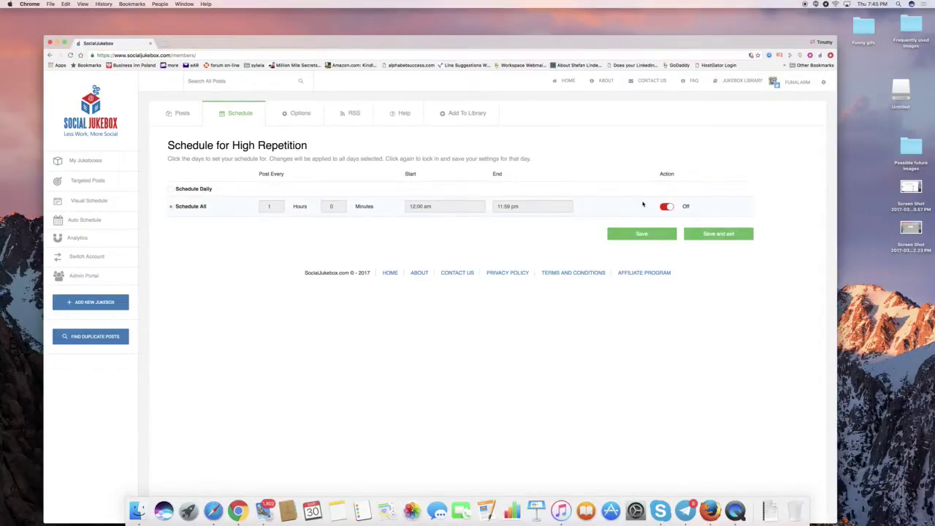
left_click(665, 207)
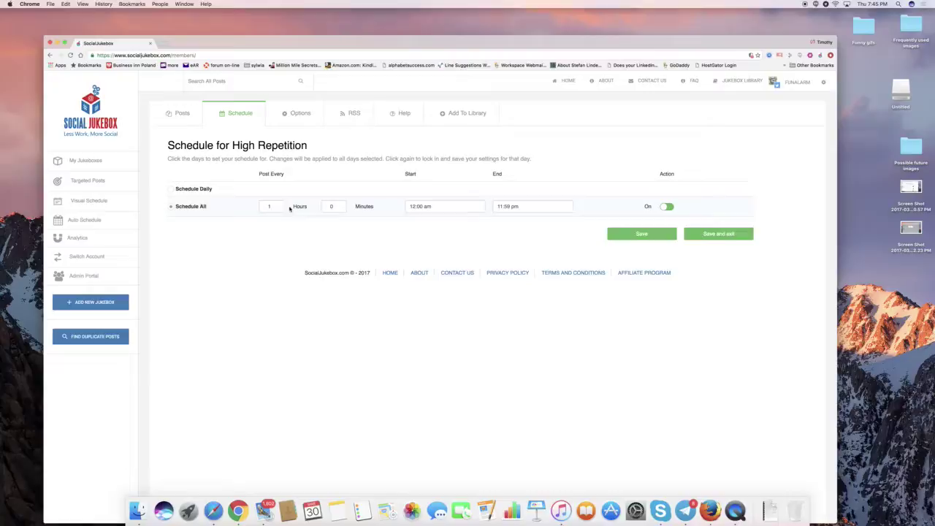
left_click_drag(273, 208, 255, 206)
type("3")
left_click(346, 207)
left_click(630, 234)
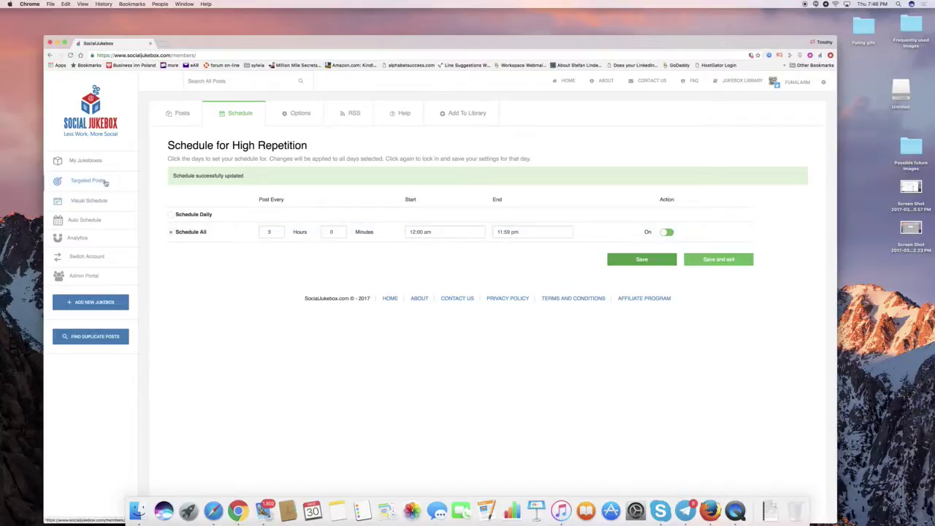
Filter the Visual Schedule to New Memes Jukebox's hourly slots.
left_click(87, 204)
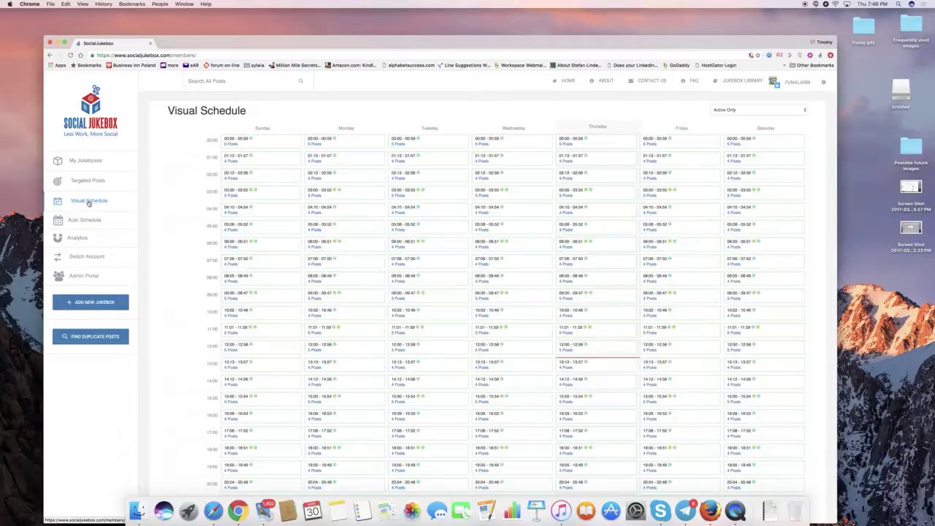
left_click(767, 110)
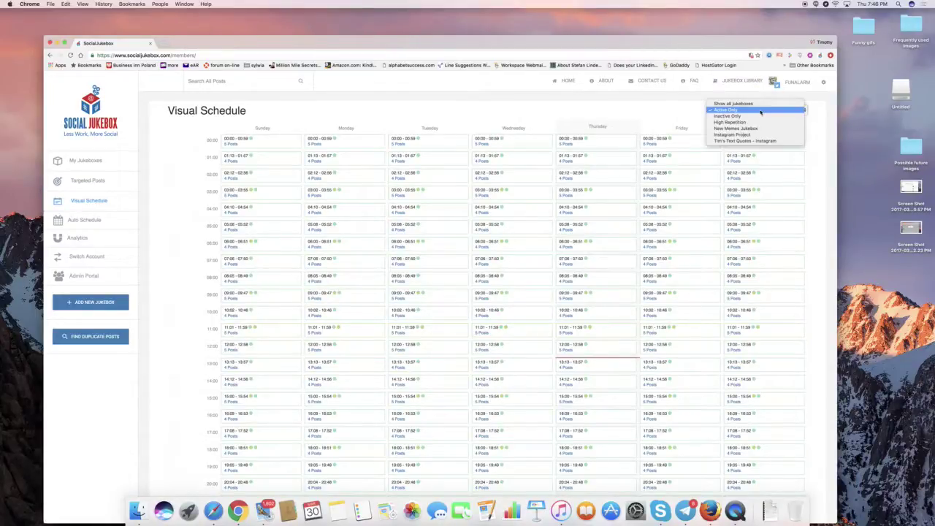
left_click(754, 130)
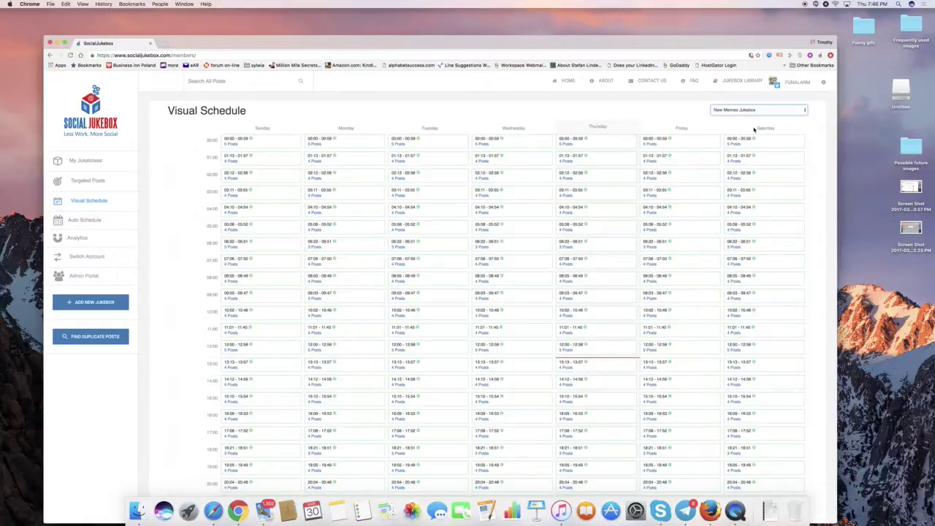
Switch the Visual Schedule filter to High Repetition to see its 3-hourly slots.
left_click(761, 110)
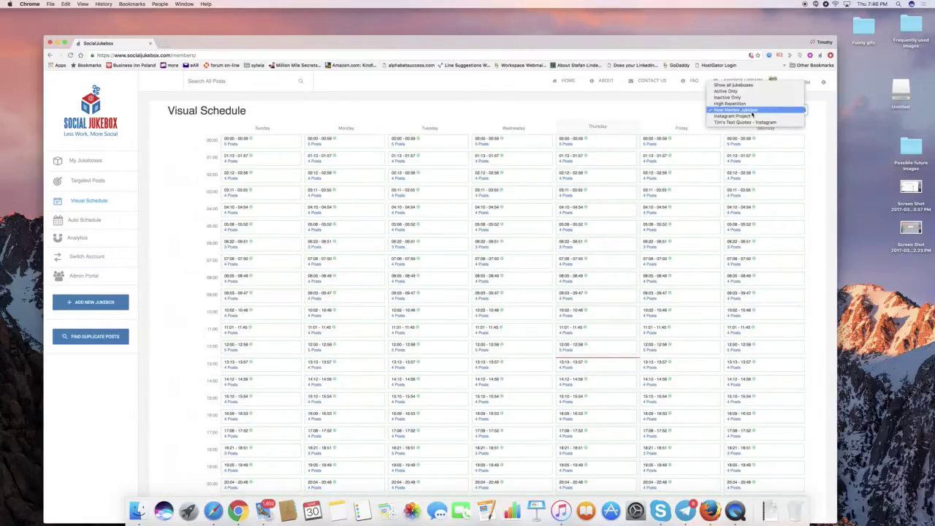
left_click(748, 105)
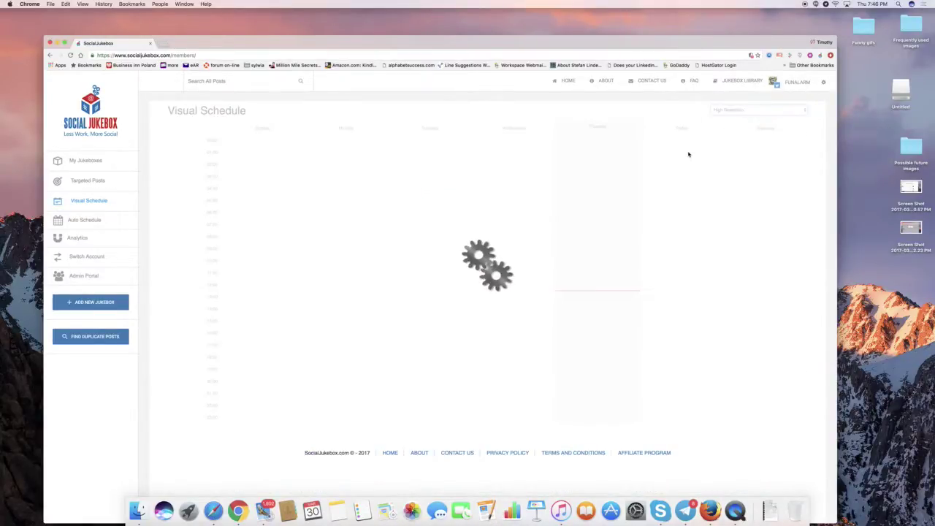